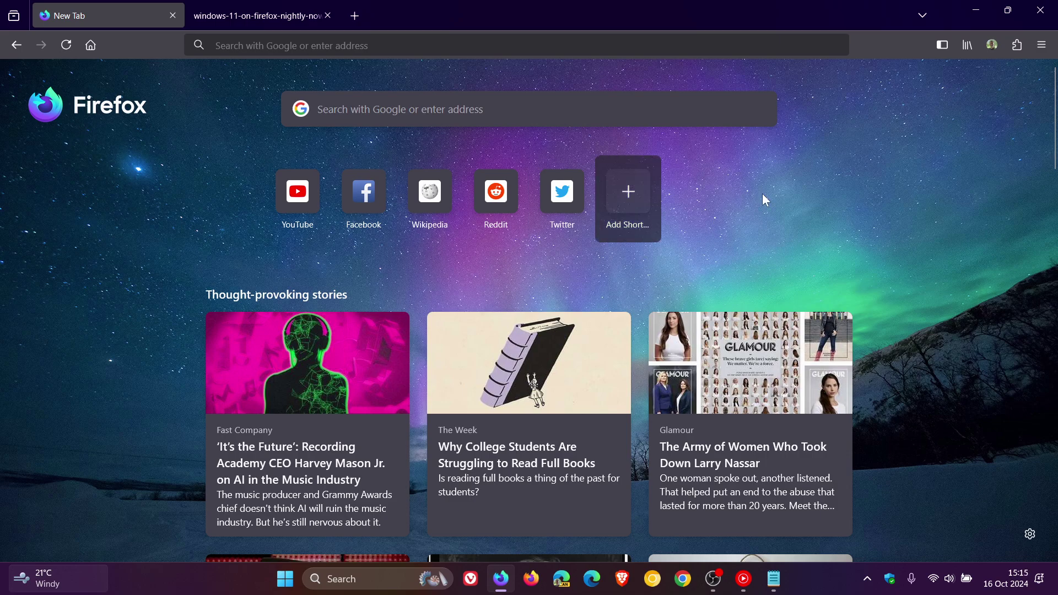
{"action": "left_click", "coordinate": [1043, 54]}
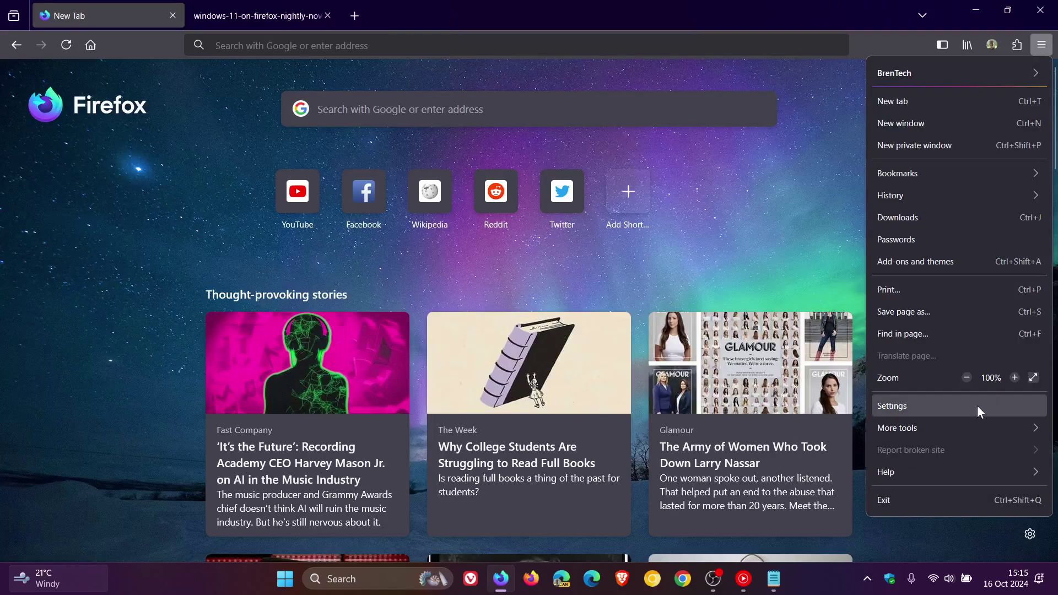
{"action": "left_click", "coordinate": [953, 407]}
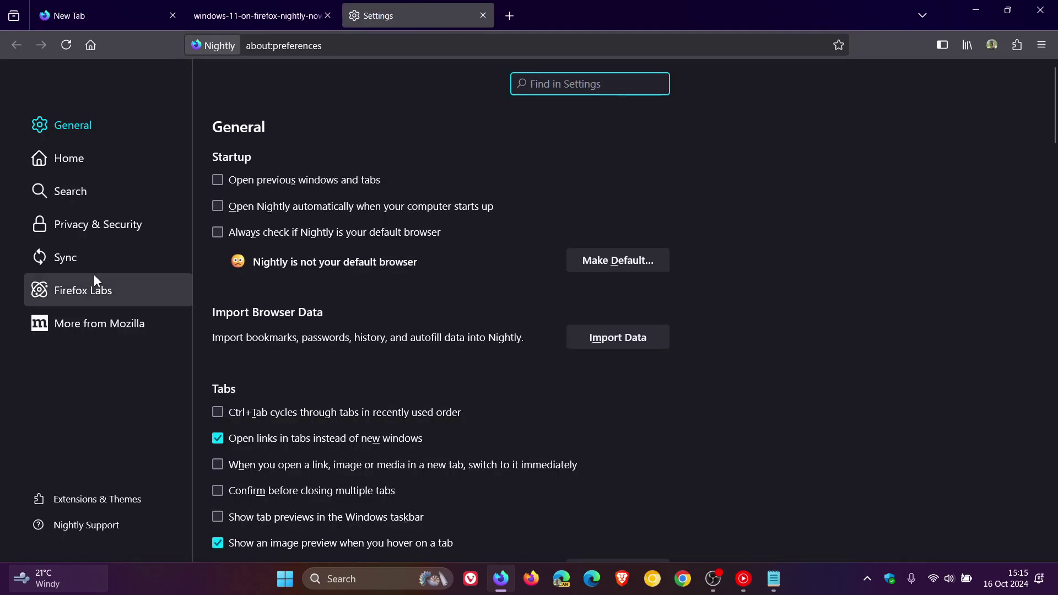
{"action": "left_click", "coordinate": [95, 294]}
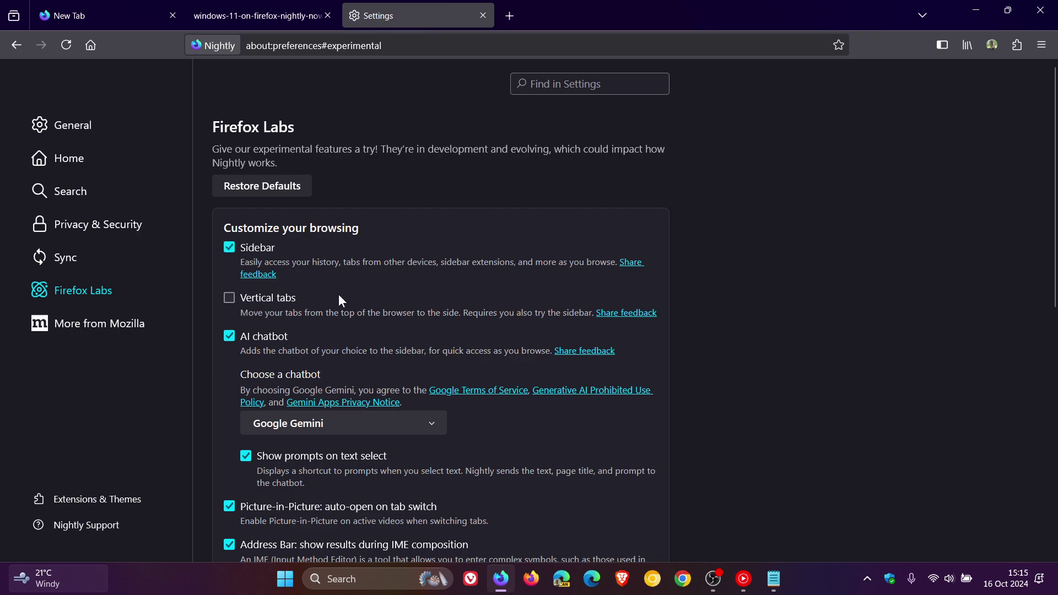
{"action": "scroll", "coordinate": [571, 491], "scroll_direction": "down", "scroll_amount": 3}
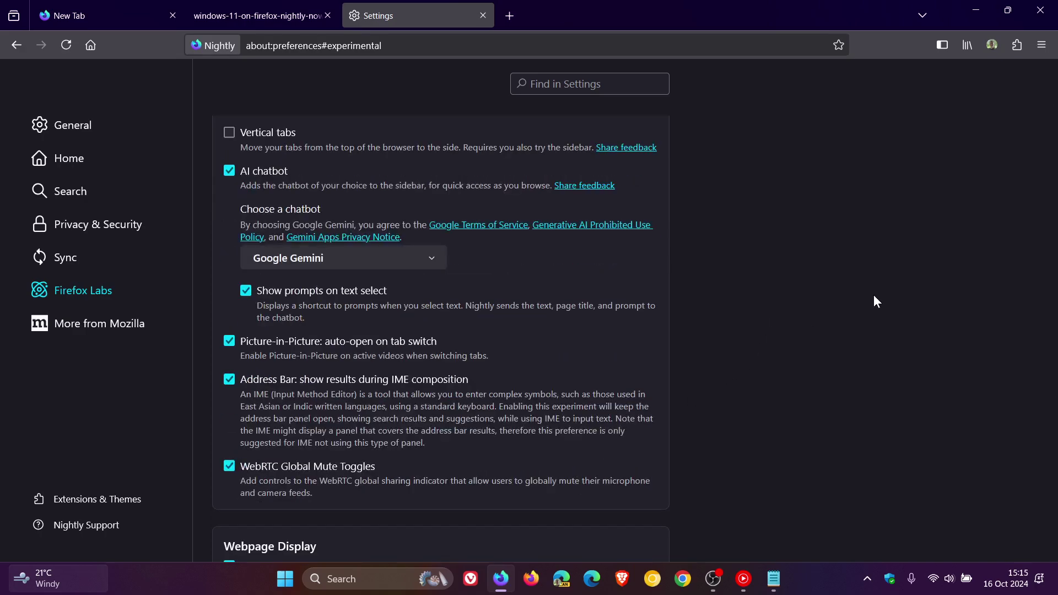
{"action": "scroll", "coordinate": [757, 398], "scroll_direction": "up", "scroll_amount": 3}
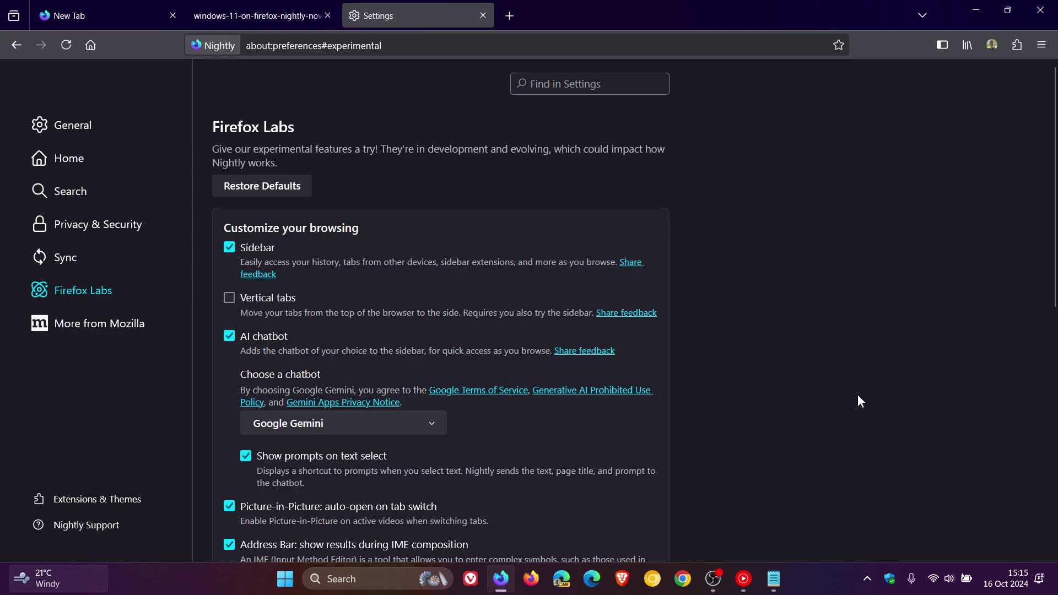
{"action": "left_click", "coordinate": [486, 15]}
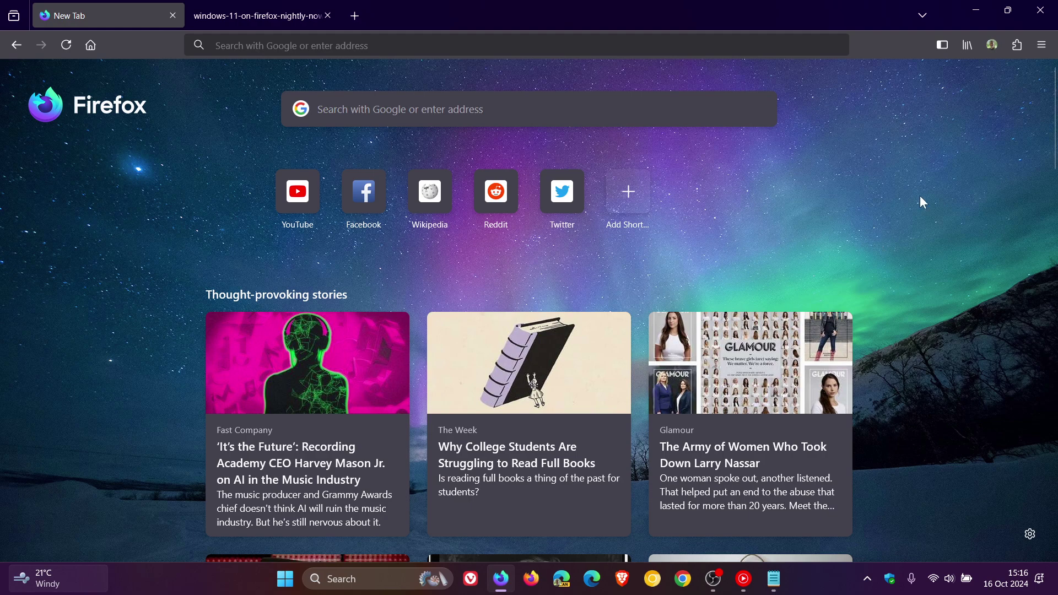
{"action": "left_click", "coordinate": [1009, 11]}
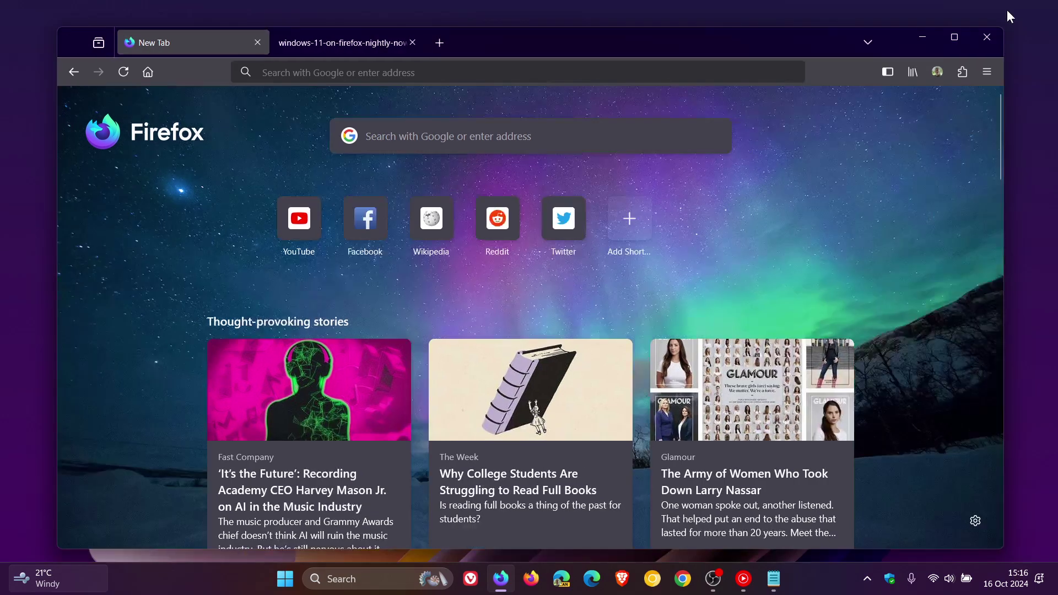
{"action": "mouse_move", "coordinate": [701, 48]}
{"action": "left_mouse_down"}
{"action": "mouse_move", "coordinate": [697, 105]}
{"action": "mouse_move", "coordinate": [740, 388]}
{"action": "mouse_move", "coordinate": [709, 272]}
{"action": "mouse_move", "coordinate": [689, 118]}
{"action": "mouse_move", "coordinate": [698, 29]}
{"action": "left_mouse_up"}
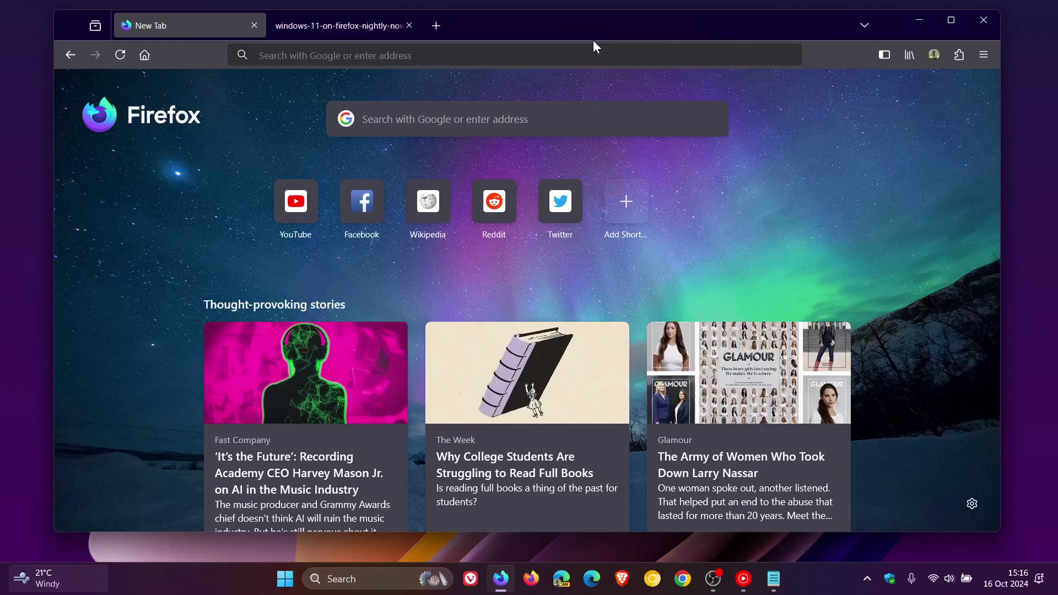
{"action": "left_click", "coordinate": [951, 22]}
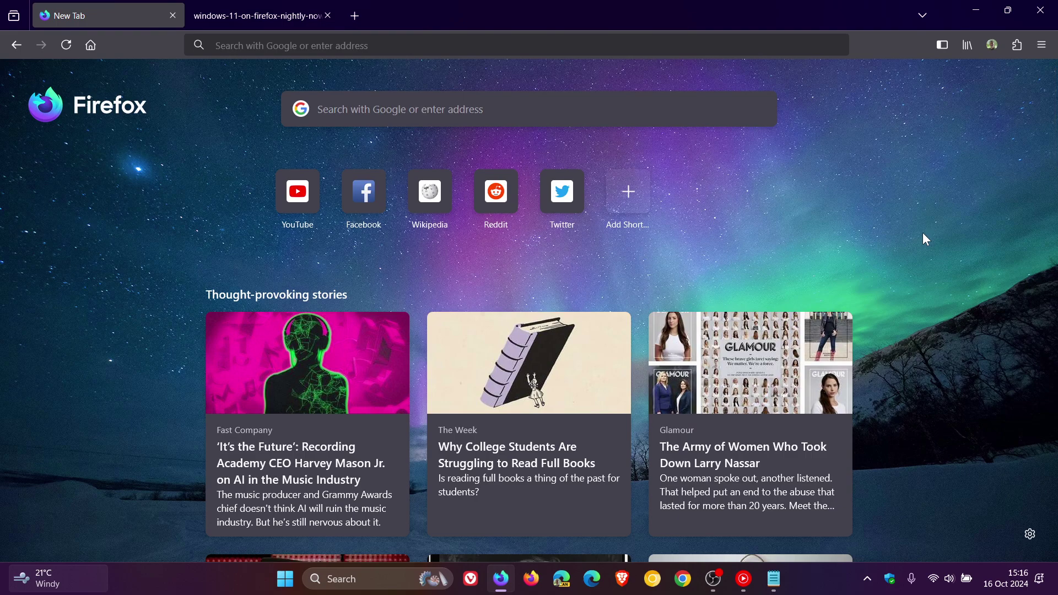
{"action": "left_click", "coordinate": [774, 579]}
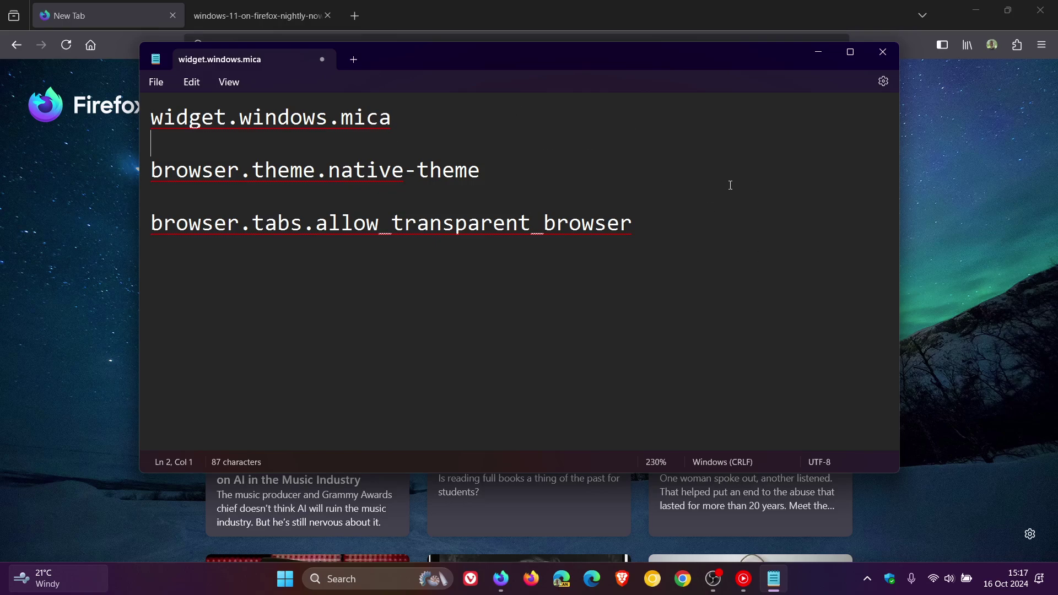
{"action": "left_click", "coordinate": [817, 55]}
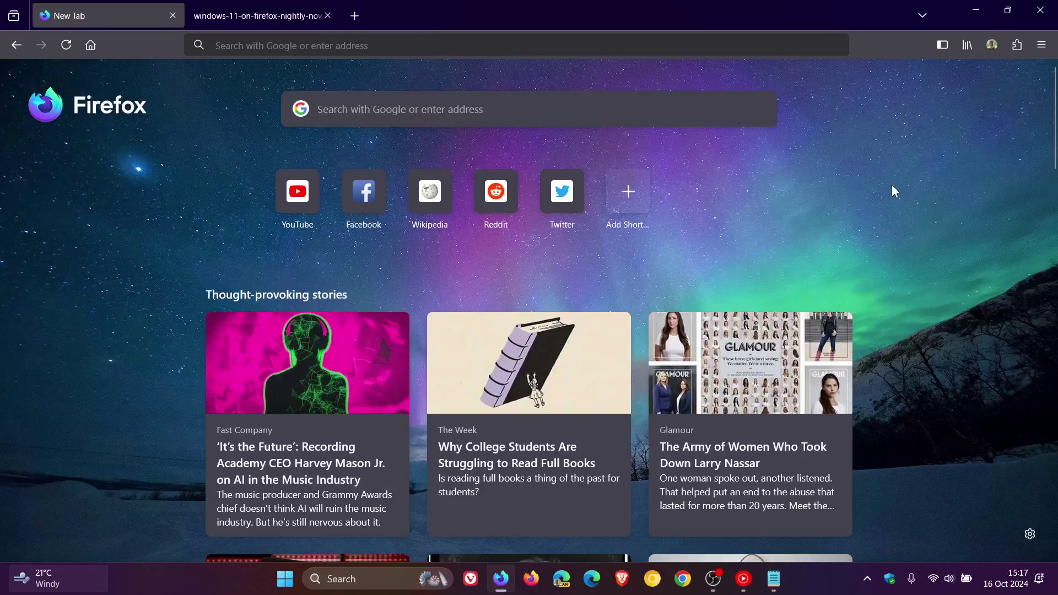
Minimize the Firefox Nightly and regular Firefox windows, then bring Nightly back from the taskbar.
{"action": "left_click", "coordinate": [971, 7]}
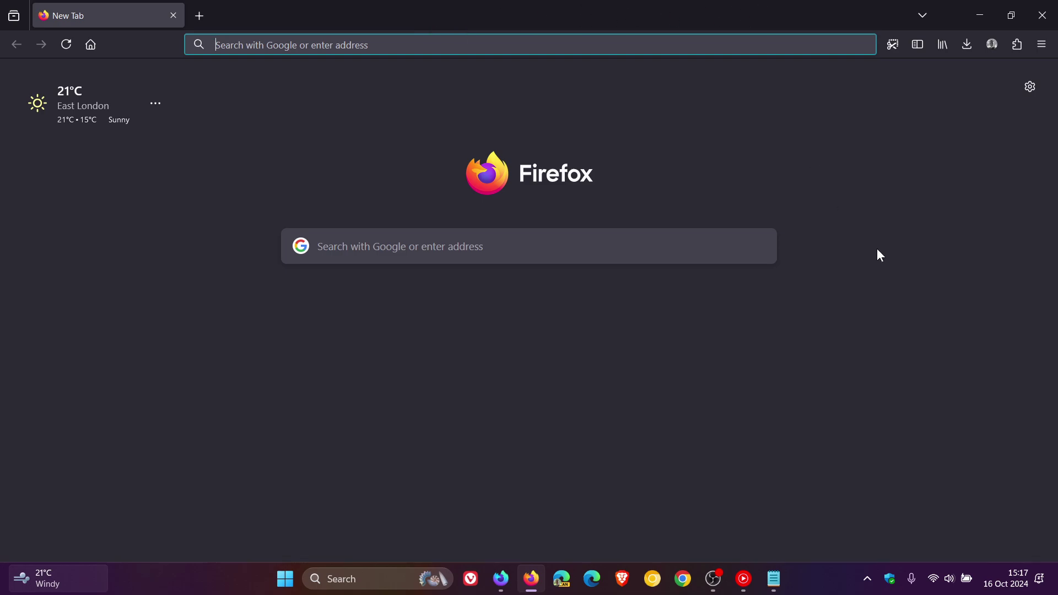
{"action": "left_click", "coordinate": [979, 16]}
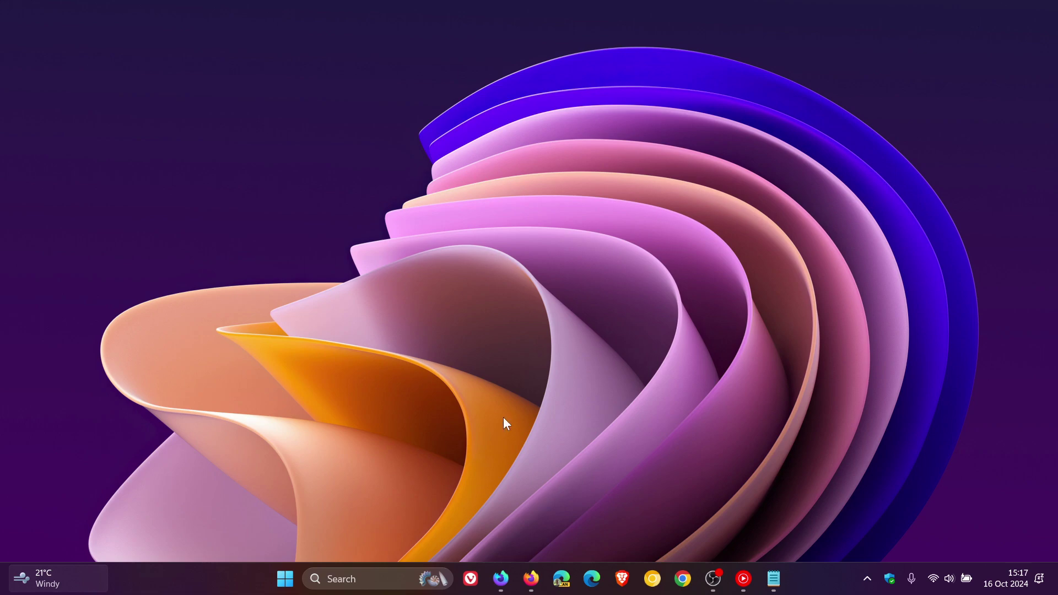
{"action": "left_click", "coordinate": [503, 580]}
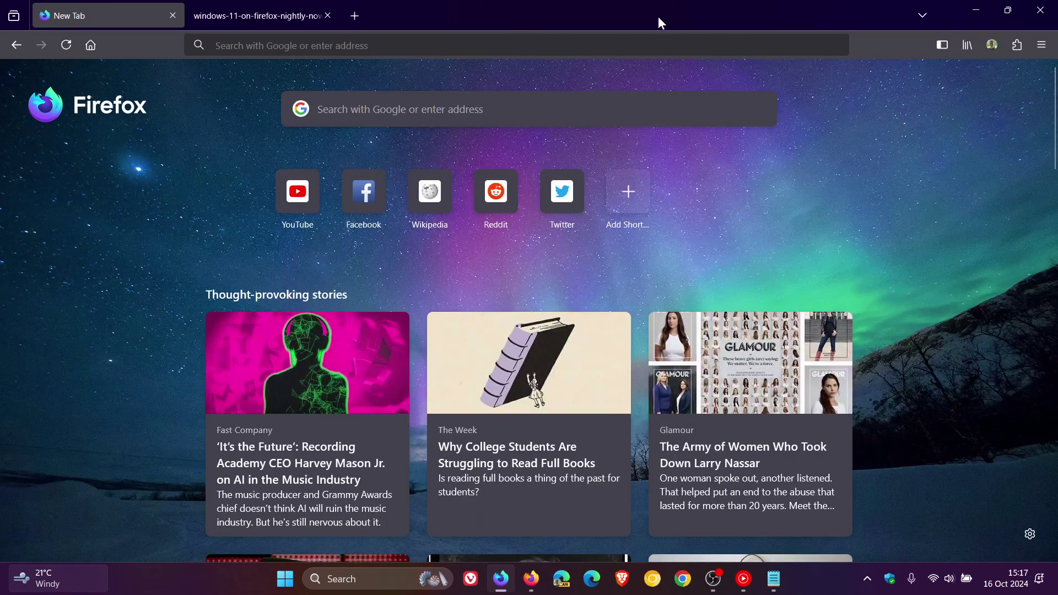
Restore the Nightly window to a floating size, drag it slightly, and maximize it again.
{"action": "left_click", "coordinate": [1009, 10]}
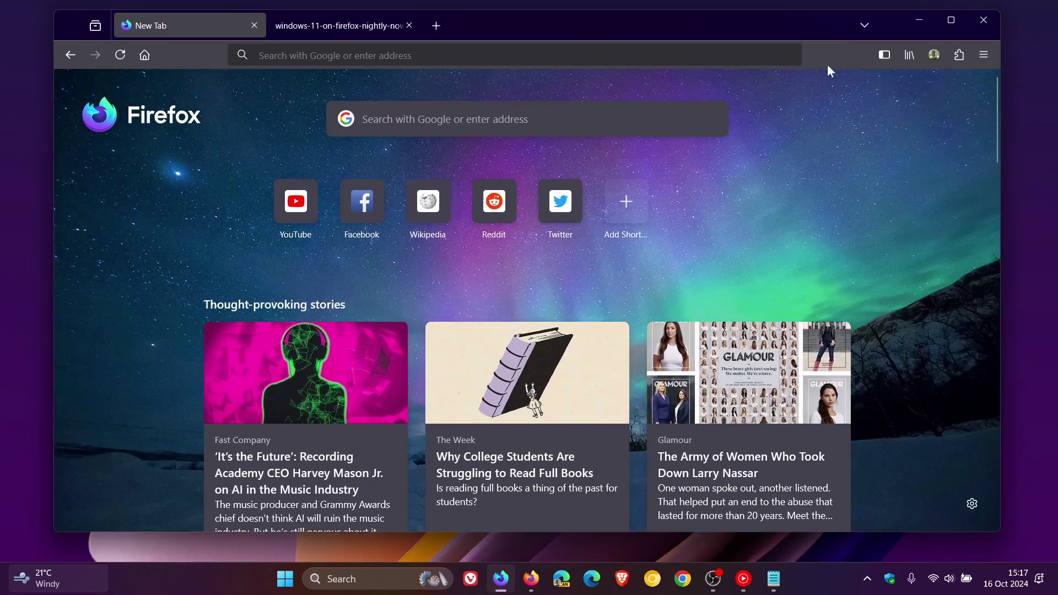
{"action": "mouse_move", "coordinate": [785, 24]}
{"action": "left_mouse_down"}
{"action": "mouse_move", "coordinate": [780, 83]}
{"action": "mouse_move", "coordinate": [777, 25]}
{"action": "left_mouse_up"}
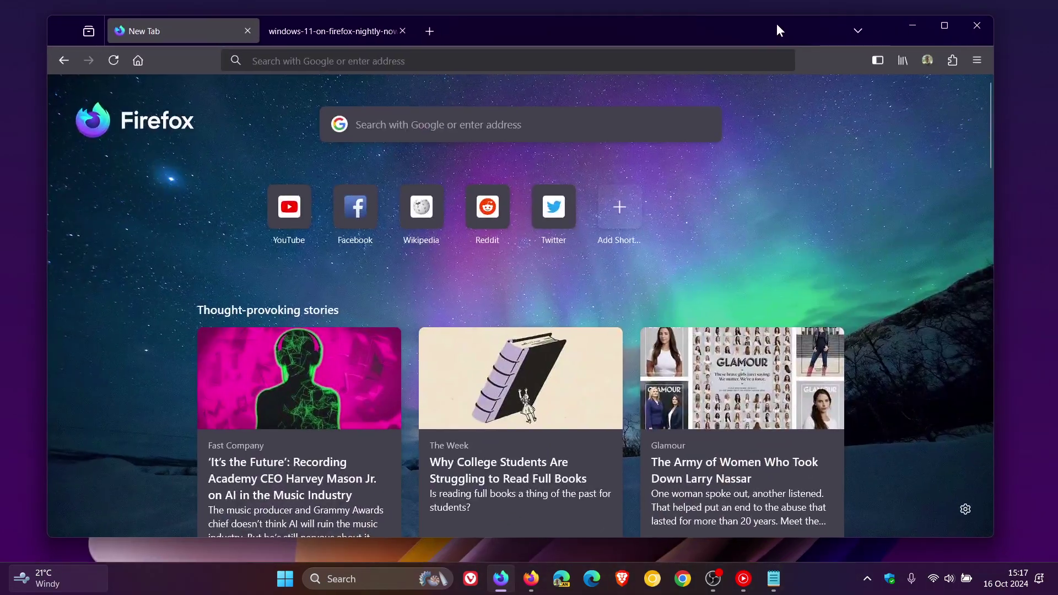
{"action": "left_click", "coordinate": [945, 26]}
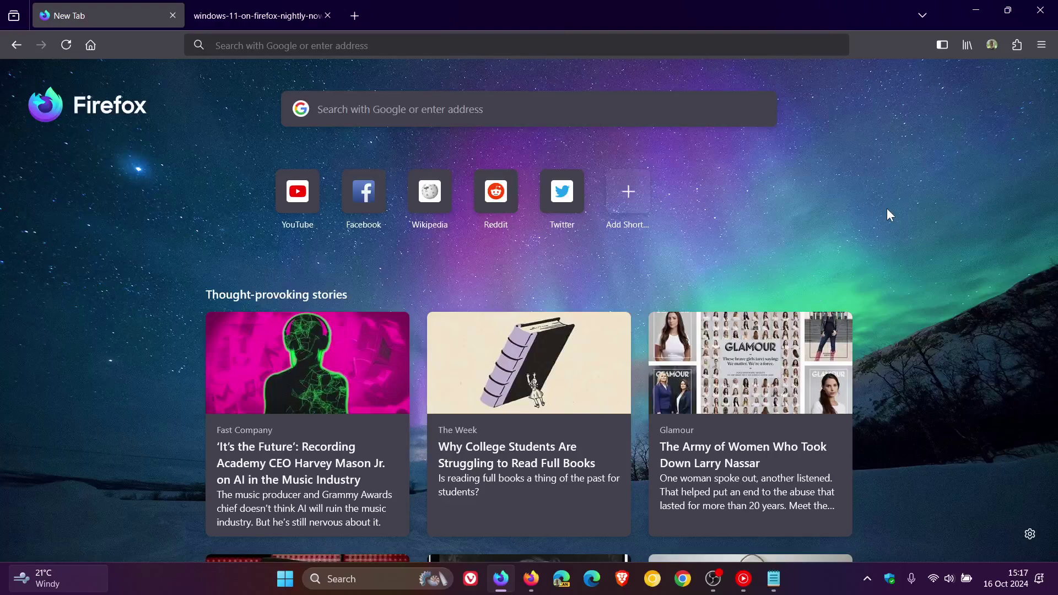
In Nightly's Settings under Language and Appearance, change Website appearance from Dark to Automatic.
{"action": "left_click", "coordinate": [1042, 45]}
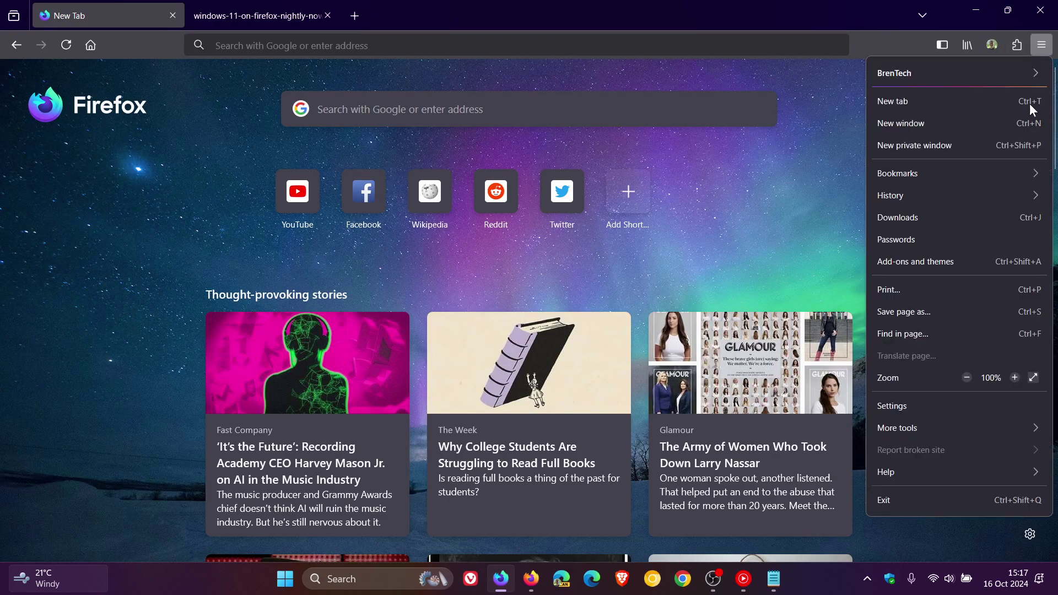
{"action": "left_click", "coordinate": [915, 407]}
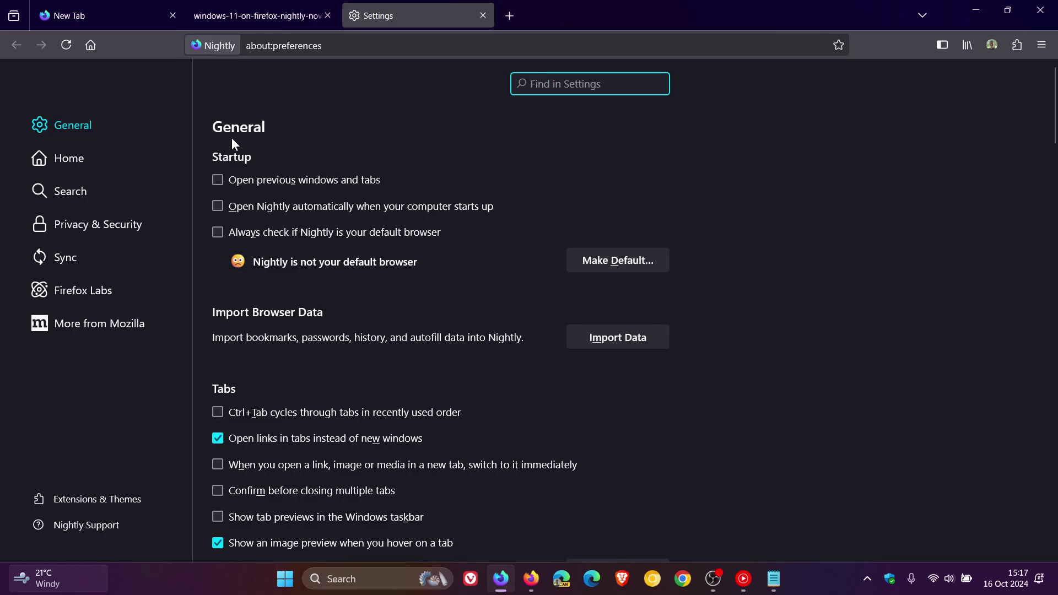
{"action": "scroll", "coordinate": [878, 278], "scroll_direction": "down", "scroll_amount": 5}
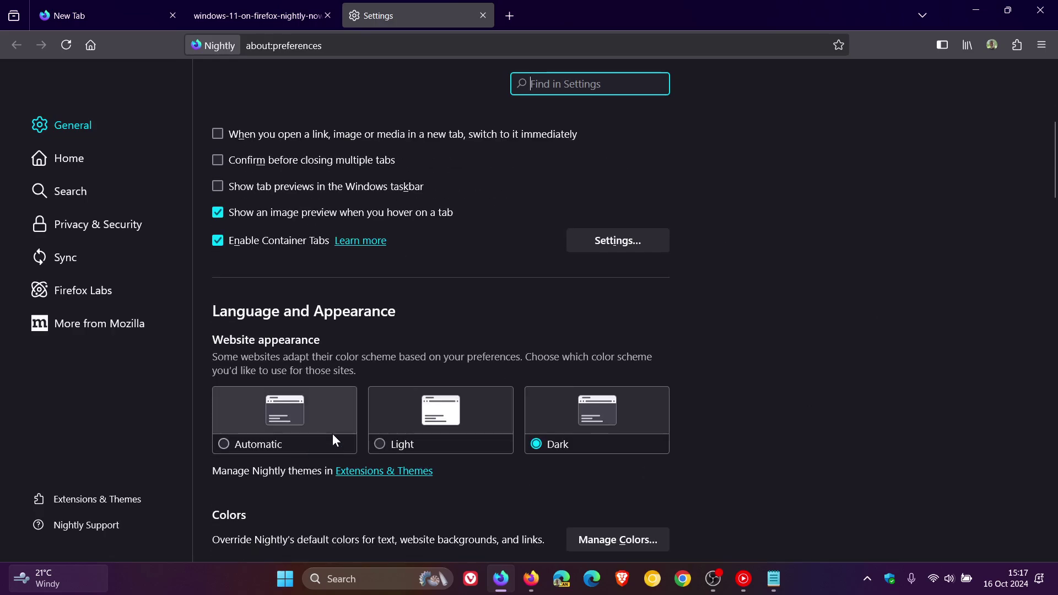
{"action": "left_click", "coordinate": [223, 445]}
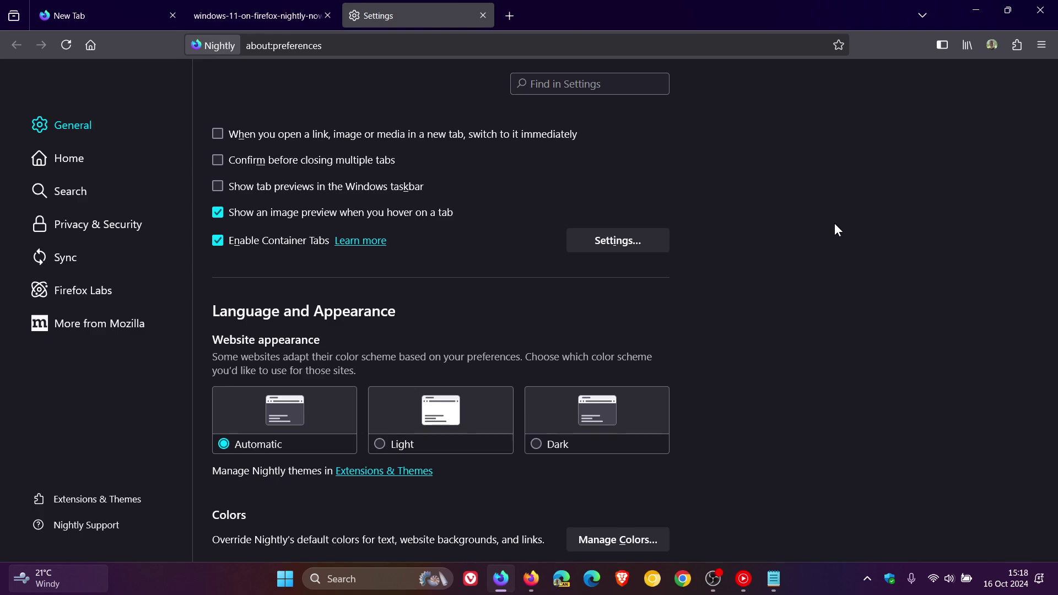
{"action": "left_click", "coordinate": [285, 579]}
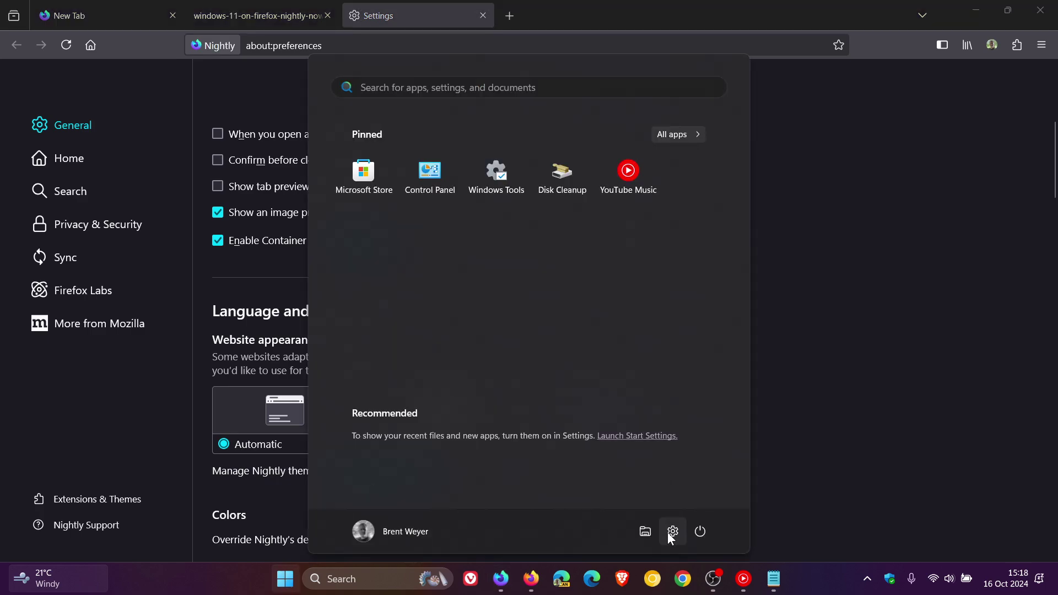
Check that Transparency effects is On under Windows Settings > Personalization > Colors, then close Settings.
{"action": "left_click", "coordinate": [672, 532]}
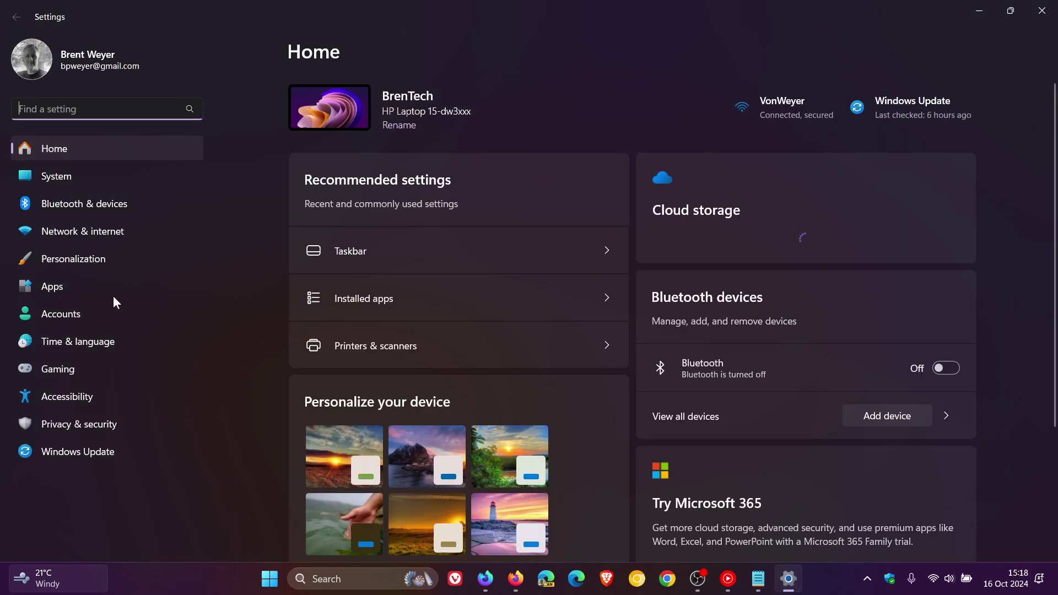
{"action": "left_click", "coordinate": [104, 258]}
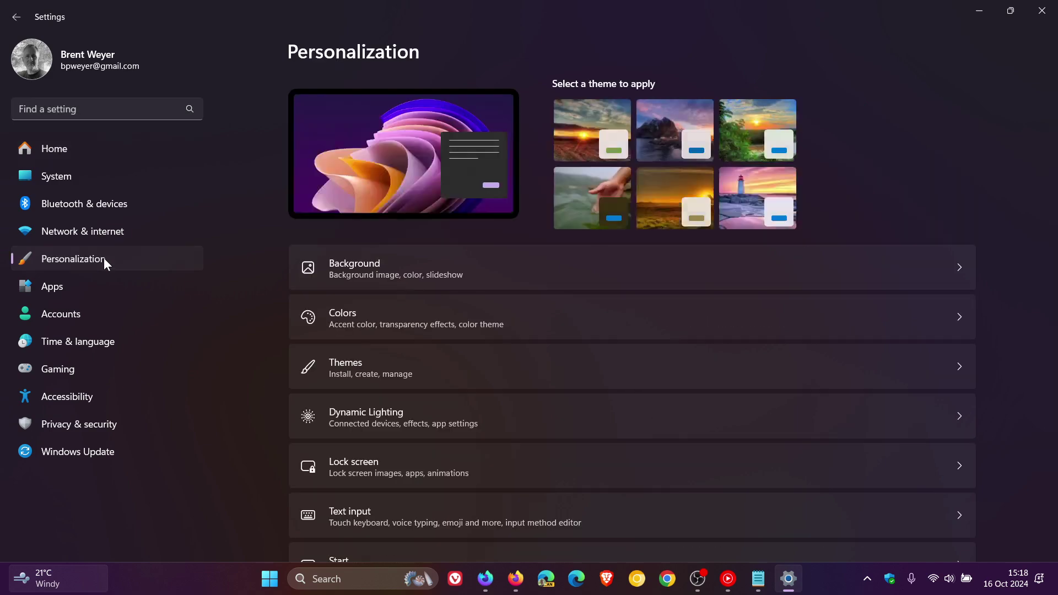
{"action": "left_click", "coordinate": [680, 324]}
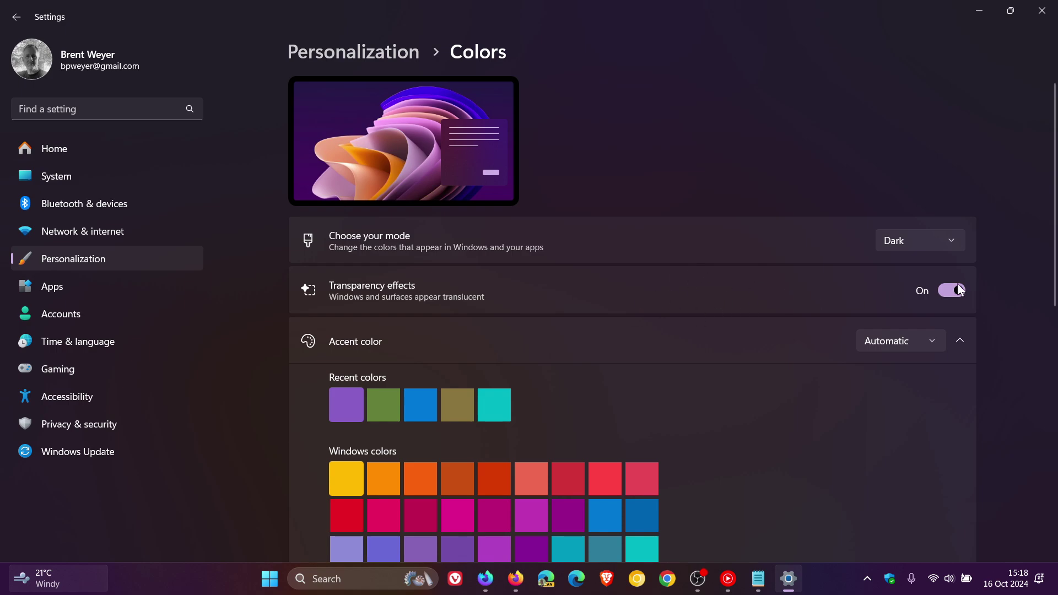
{"action": "left_click", "coordinate": [1042, 10]}
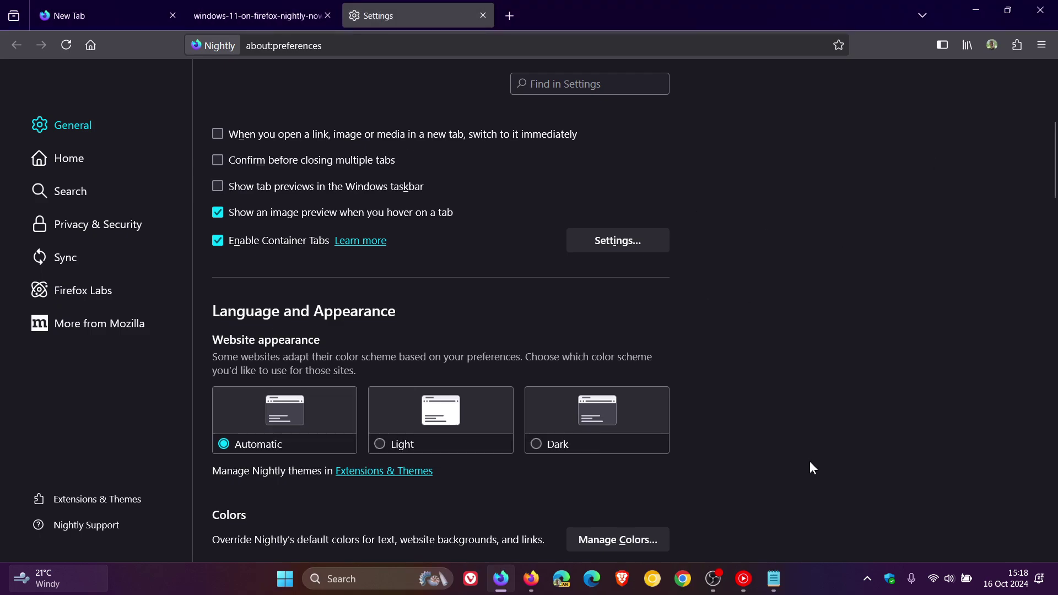
Bring up the Notepad pref-name notes, minimize them, and switch to the New Tab tab.
{"action": "left_click", "coordinate": [774, 579]}
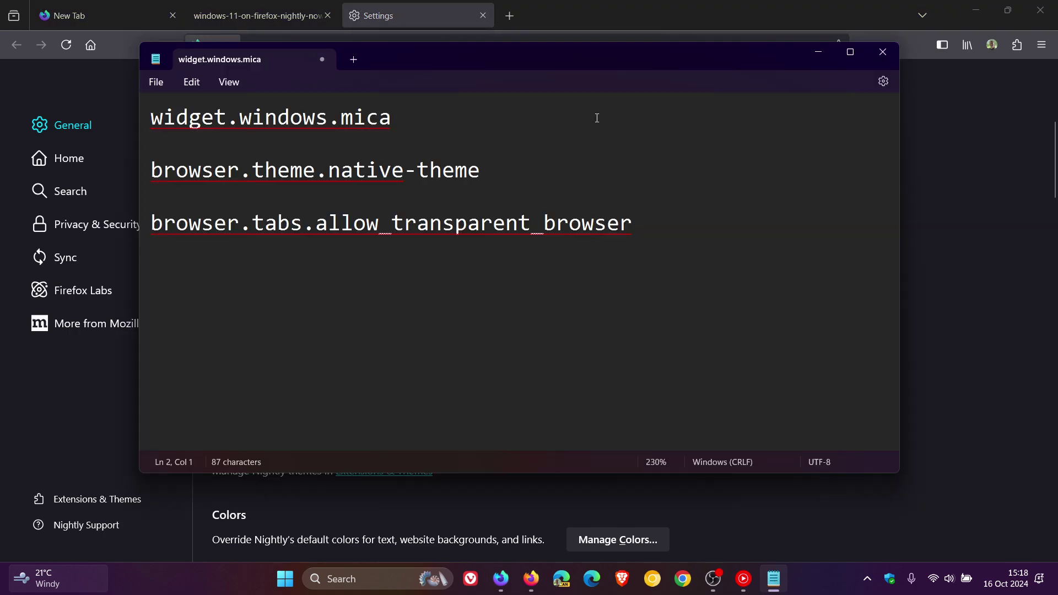
{"action": "left_click", "coordinate": [818, 55]}
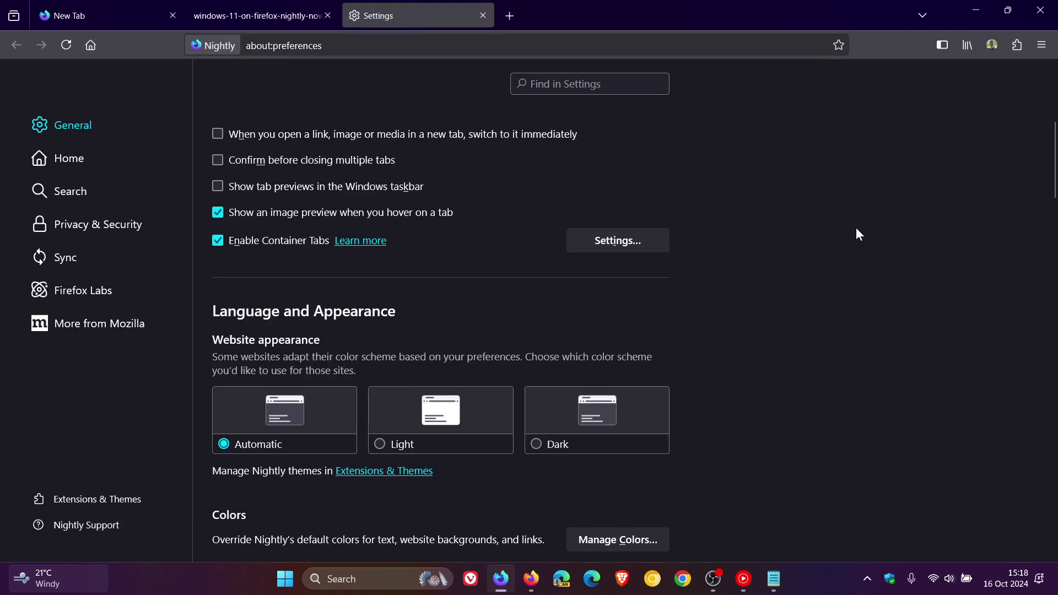
{"action": "left_click", "coordinate": [159, 10]}
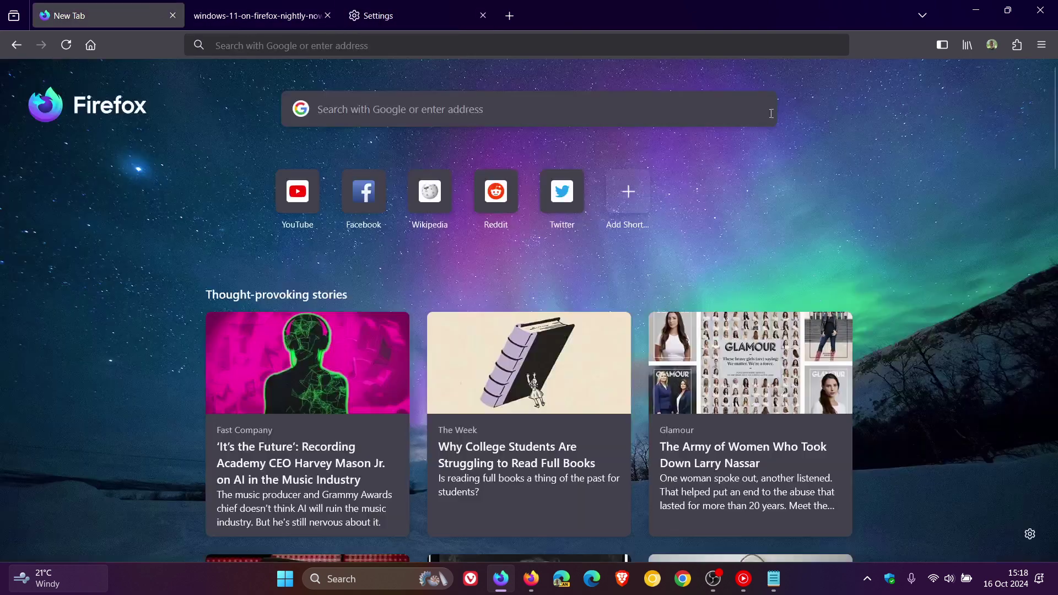
Restore down the Nightly window, drag it by the tab strip, and maximize it again.
{"action": "left_click", "coordinate": [1009, 10]}
{"action": "mouse_move", "coordinate": [734, 36]}
{"action": "left_mouse_down"}
{"action": "mouse_move", "coordinate": [773, 117]}
{"action": "mouse_move", "coordinate": [759, 167]}
{"action": "mouse_move", "coordinate": [709, 38]}
{"action": "mouse_move", "coordinate": [735, 37]}
{"action": "left_mouse_up"}
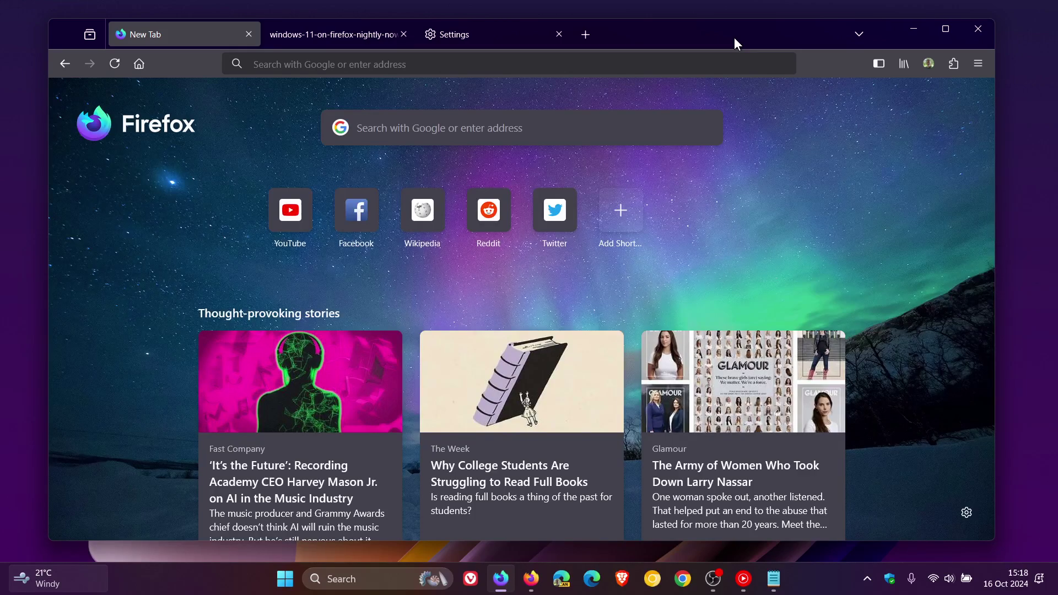
{"action": "left_click", "coordinate": [943, 37]}
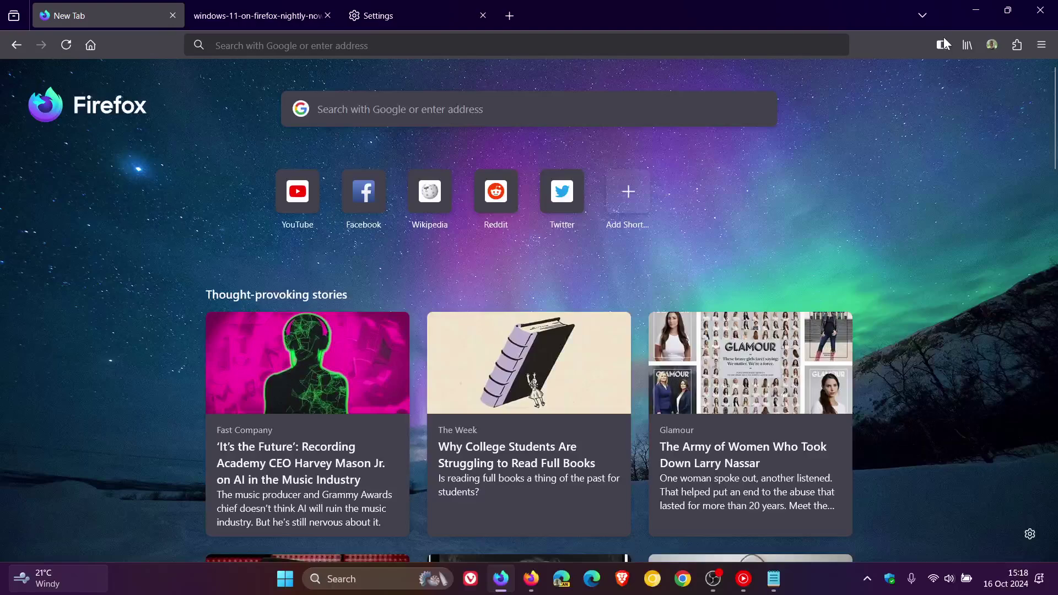
Switch to the second tab showing the windows-11-on-firefox-nightly-now-supports-mica webp image.
{"action": "left_click", "coordinate": [261, 18]}
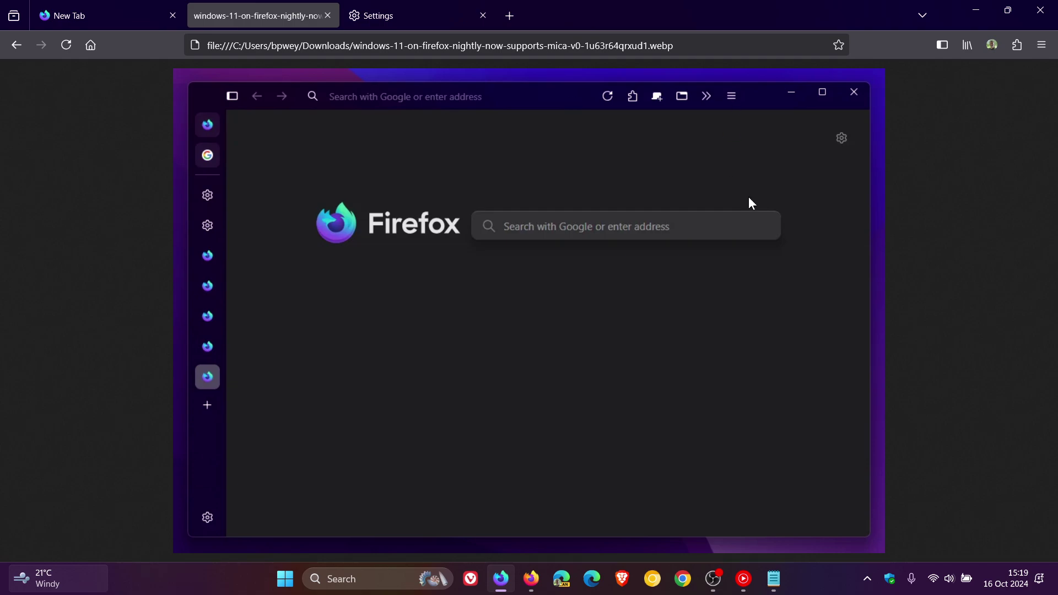
Go back to the New Tab tab to compare its tab strip with the Mica example.
{"action": "left_click", "coordinate": [108, 16]}
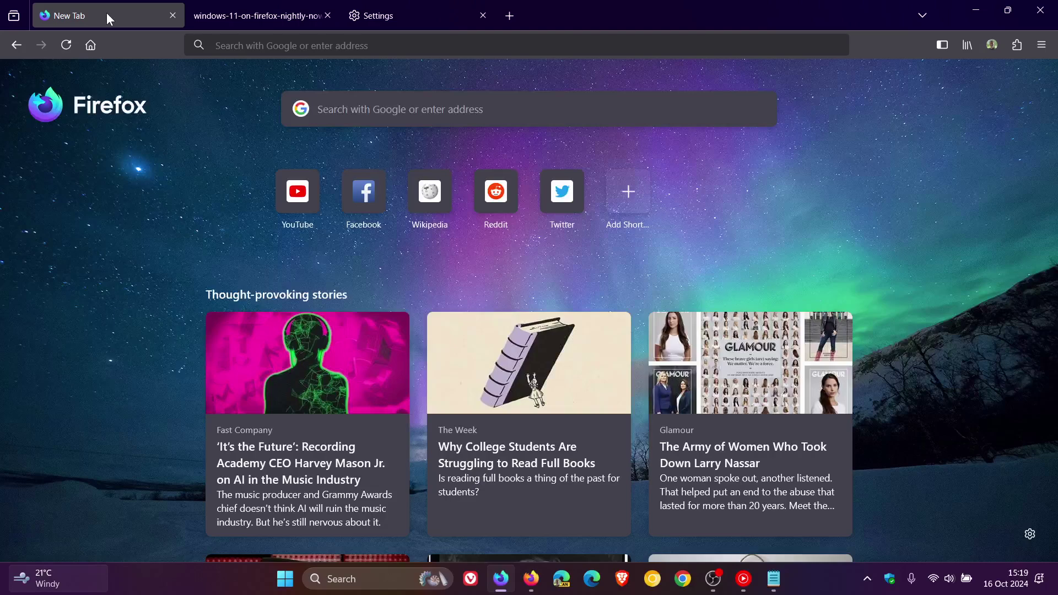